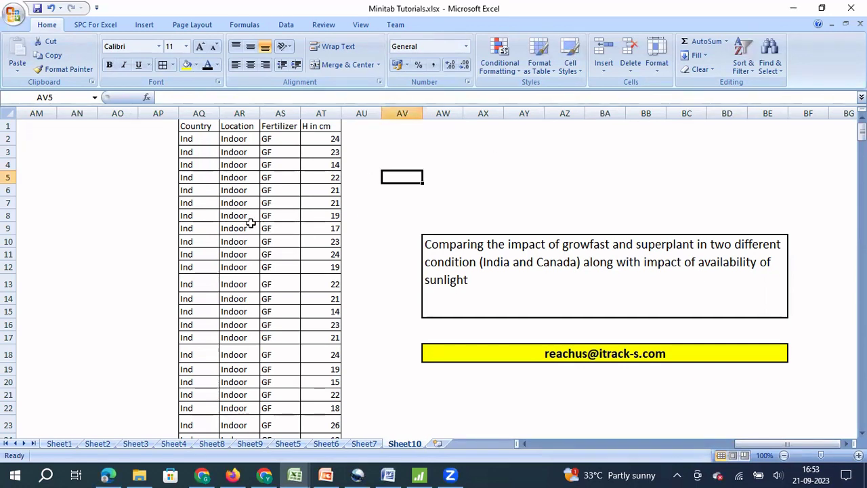
# Step: Examine the Country and Location entries in the plant height data table
pyautogui.press('Left')
pyautogui.press('Left')
pyautogui.press('Left')
pyautogui.press('Left')
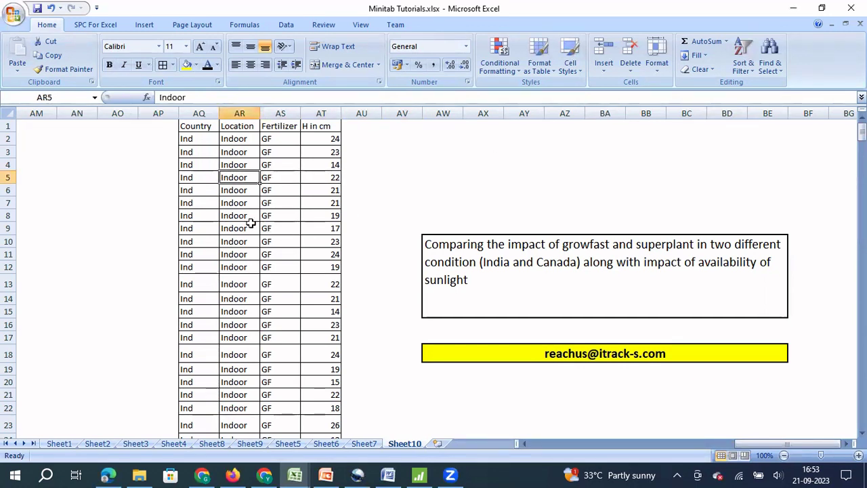
pyautogui.press('Down')
pyautogui.press('Down')
pyautogui.press('Down')
pyautogui.press('Down')
pyautogui.press('Down')
pyautogui.press('Down')
pyautogui.press('Down')
pyautogui.press('Down')
pyautogui.press('Down')
pyautogui.press('Down')
pyautogui.press('Down')
pyautogui.press('Down')
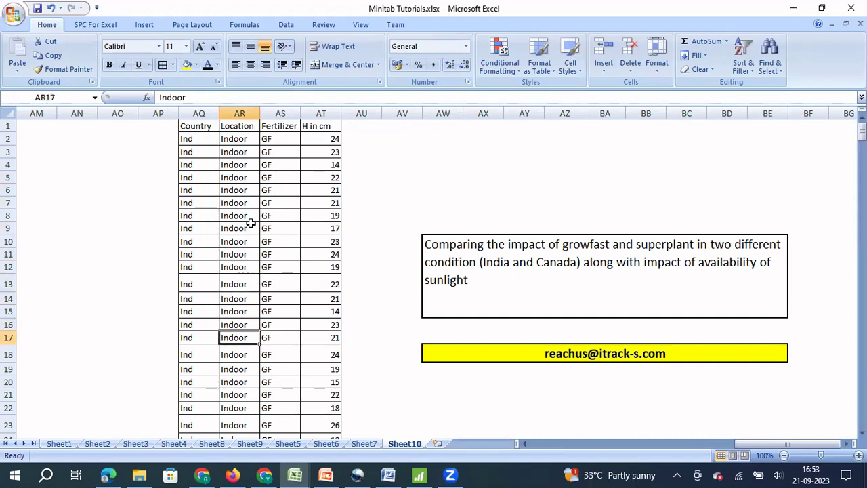
pyautogui.press('Left')
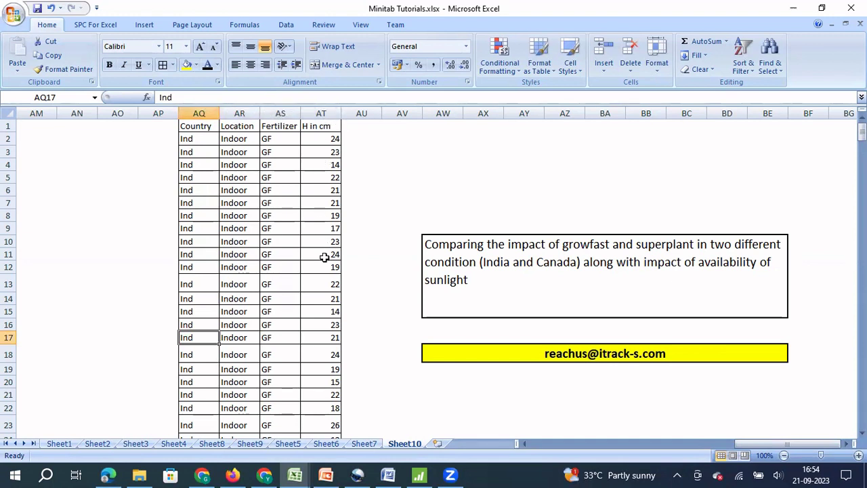
# Step: Copy the full Country, Location, Fertilizer and H in cm data table, including its headers
pyautogui.click(187, 127)
pyautogui.hotkey('shift', 'Right')
pyautogui.hotkey('shift', 'Right')
pyautogui.hotkey('shift', 'Right')
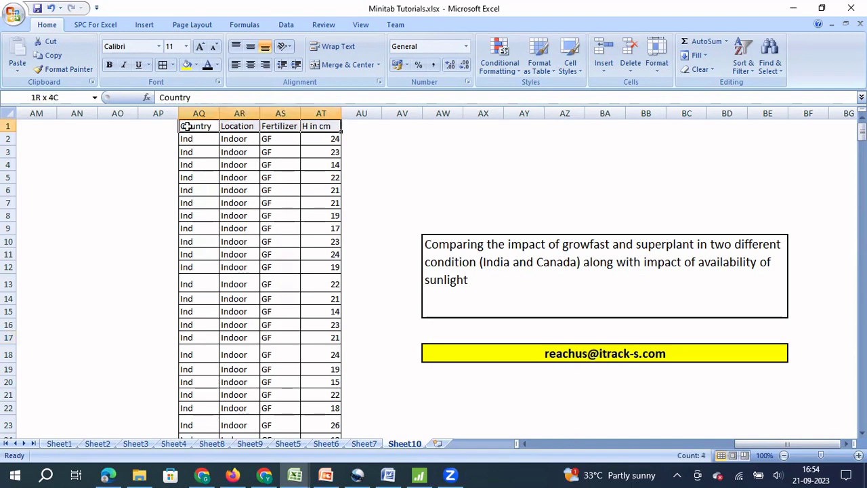
pyautogui.hotkey('ctrl', 'shift', 'Down')
pyautogui.hotkey('ctrl', 'c')
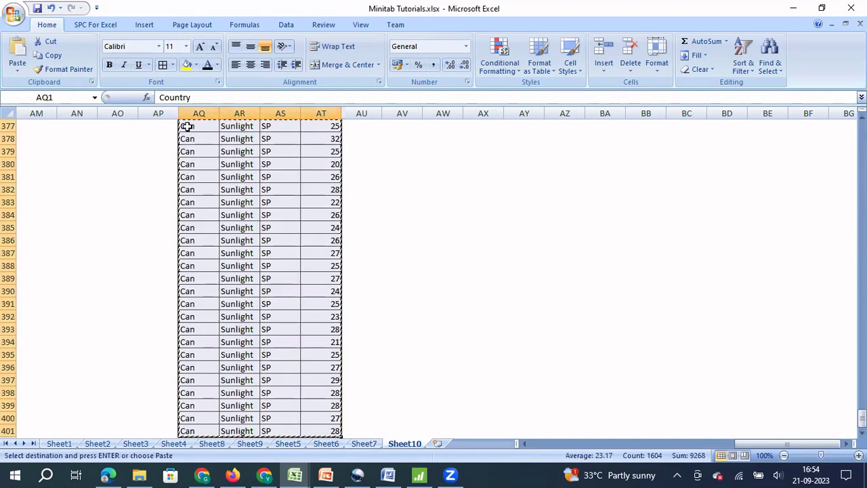
# Step: Switch to Minitab and paste the copied table into the worksheet with its headers in the name row, starting at column C1
pyautogui.click(420, 475)
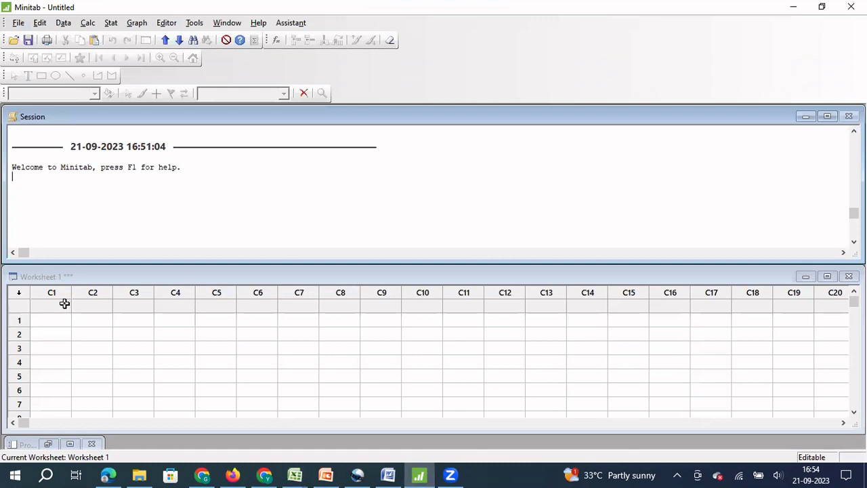
pyautogui.click(65, 303)
pyautogui.hotkey('ctrl', 'v')
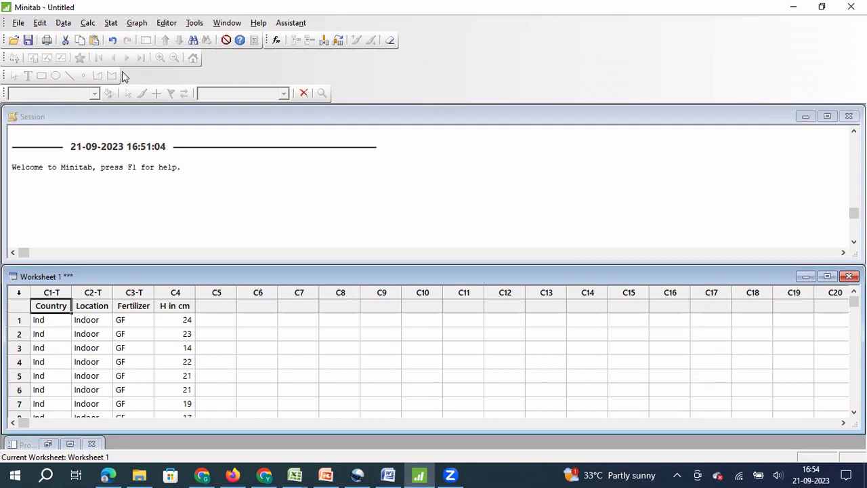
# Step: Set up a One Y, With Groups individual value plot with H in cm as the graph variable
pyautogui.click(138, 23)
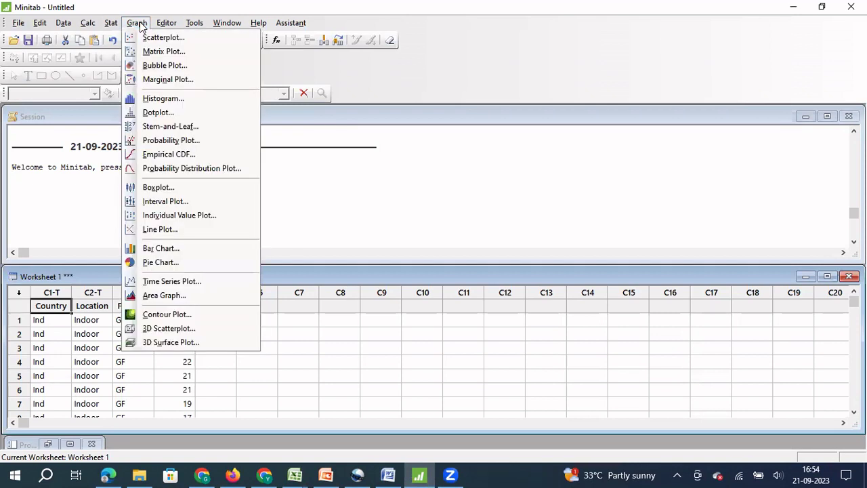
pyautogui.click(164, 215)
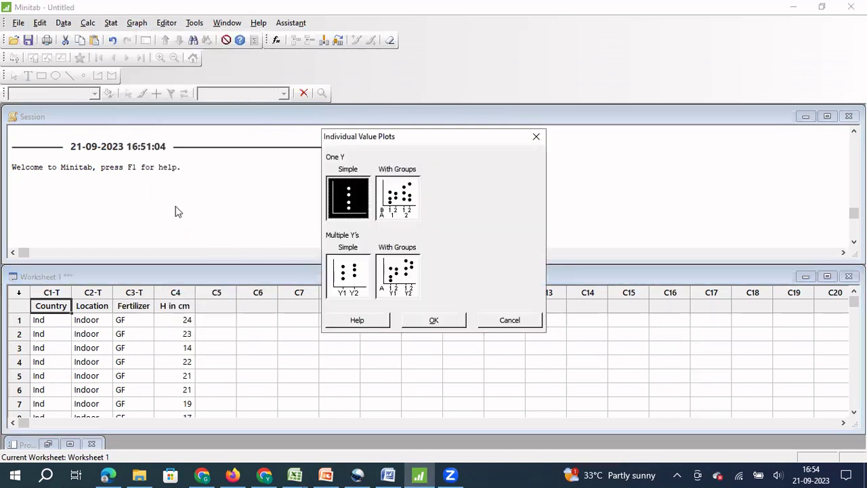
pyautogui.click(410, 201)
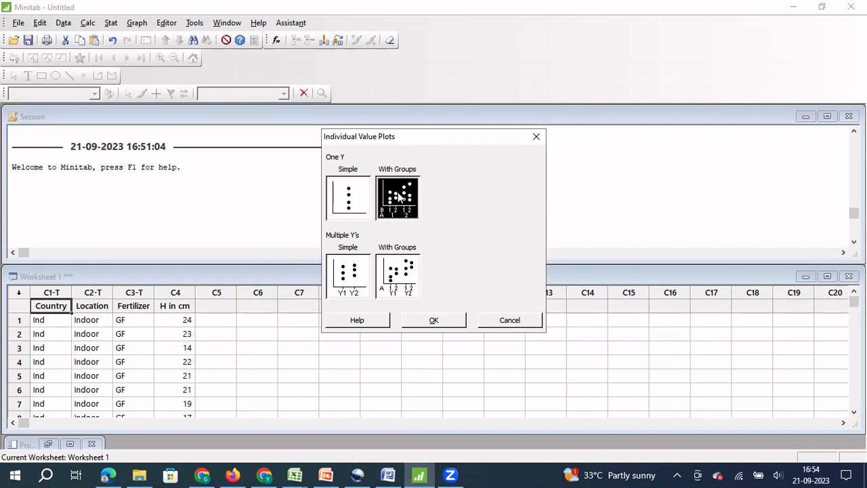
pyautogui.click(434, 320)
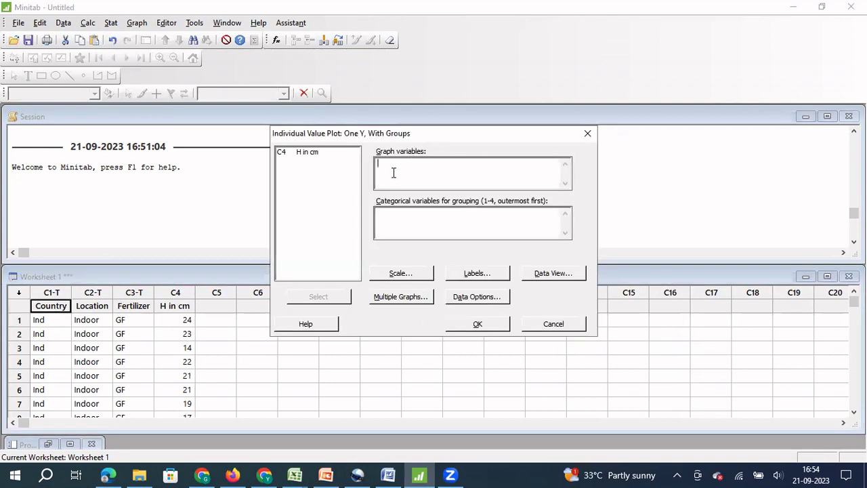
pyautogui.doubleClick(307, 152)
# Step: Group the plot by Country, Location and Fertilizer, outermost first, and generate it
pyautogui.click(408, 221)
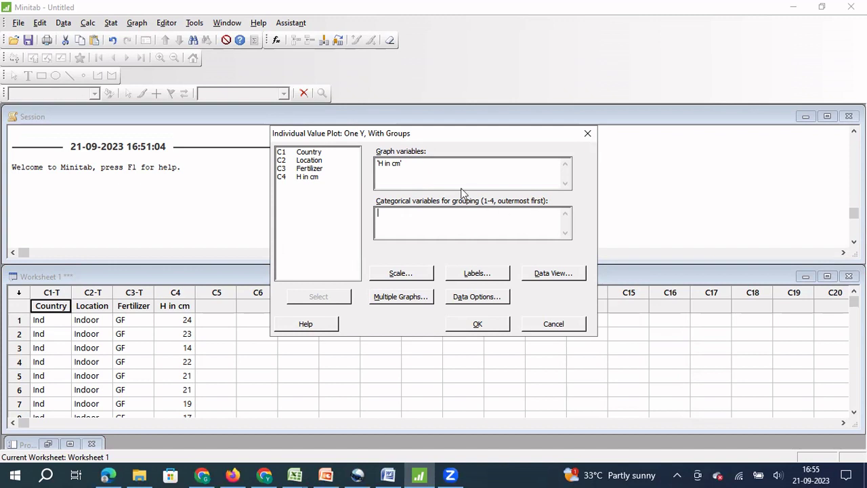
pyautogui.click(314, 154)
pyautogui.doubleClick(314, 155)
pyautogui.doubleClick(318, 162)
pyautogui.doubleClick(319, 169)
pyautogui.click(478, 324)
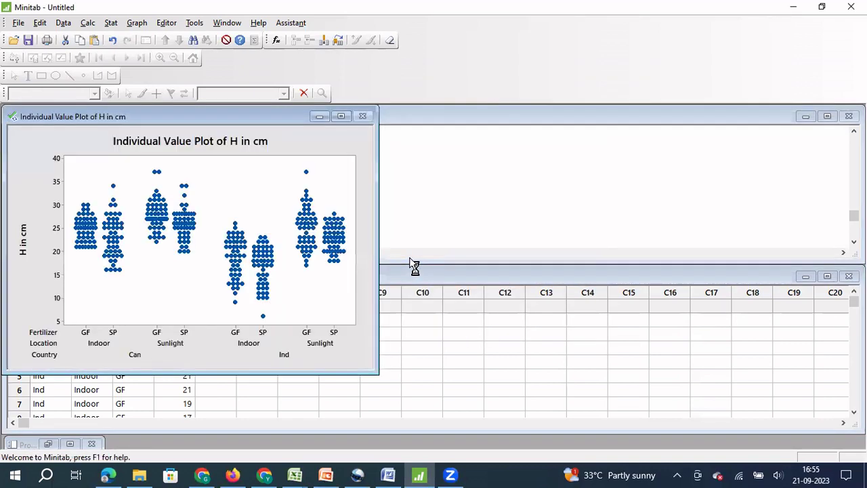
# Step: Maximize the individual value plot to compare plant heights across the groups, and minimize it when done
pyautogui.click(342, 118)
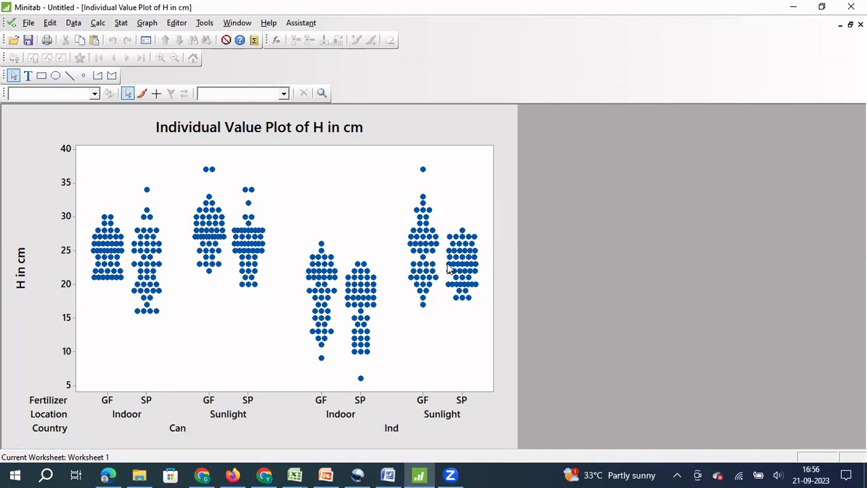
pyautogui.moveTo(447, 269)
pyautogui.click(840, 25)
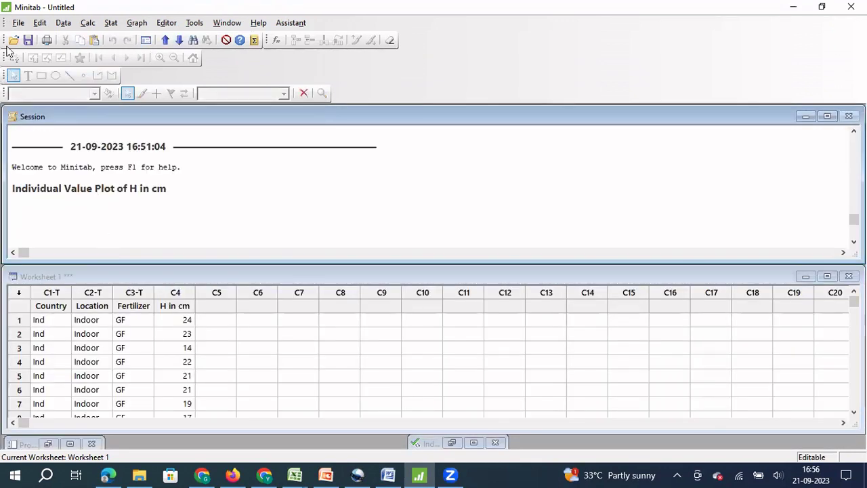
# Step: Set up another One Y, With Groups individual value plot of H in cm and clear its existing grouping variables
pyautogui.click(128, 25)
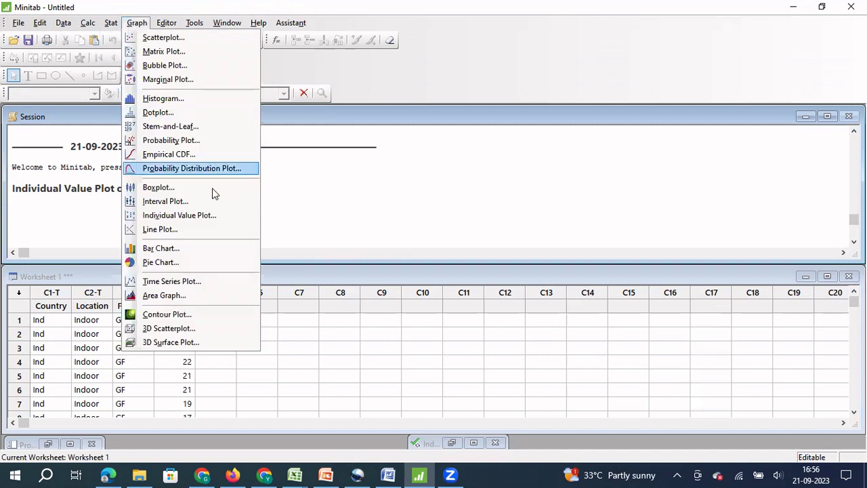
pyautogui.click(205, 215)
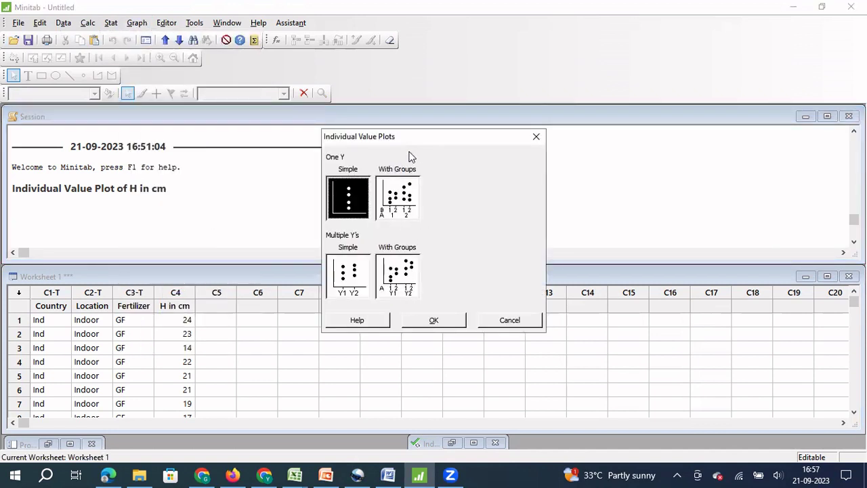
pyautogui.click(400, 220)
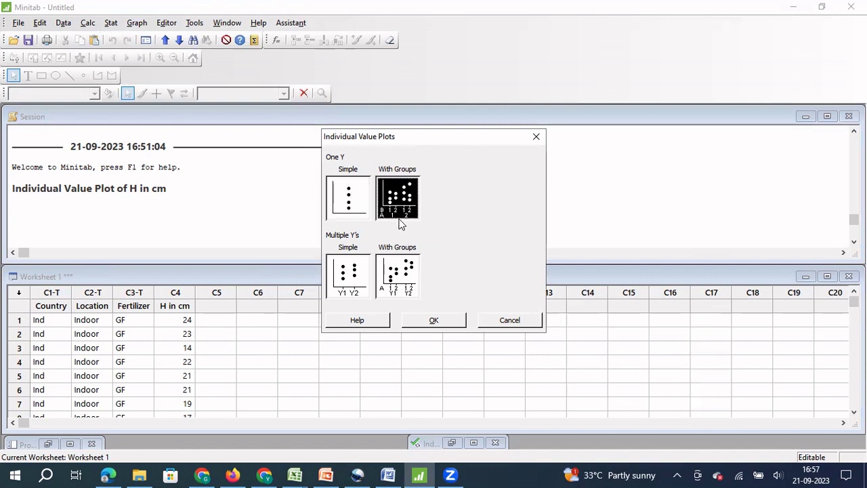
pyautogui.click(433, 321)
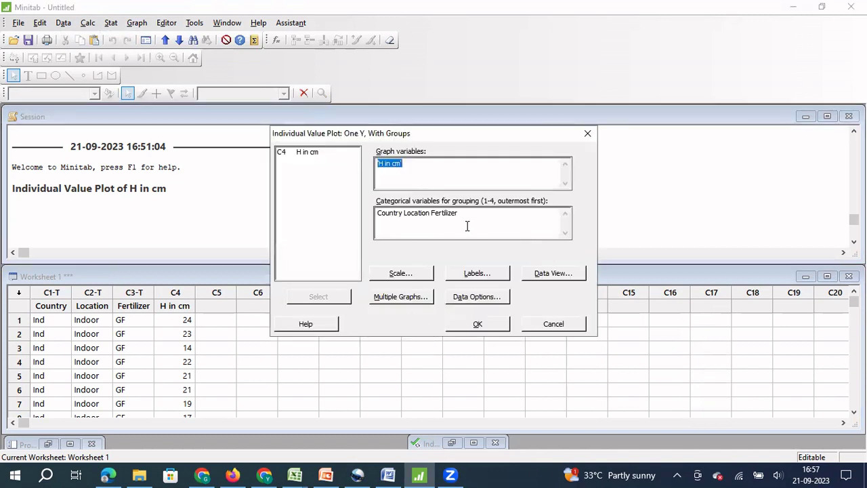
pyautogui.click(467, 225)
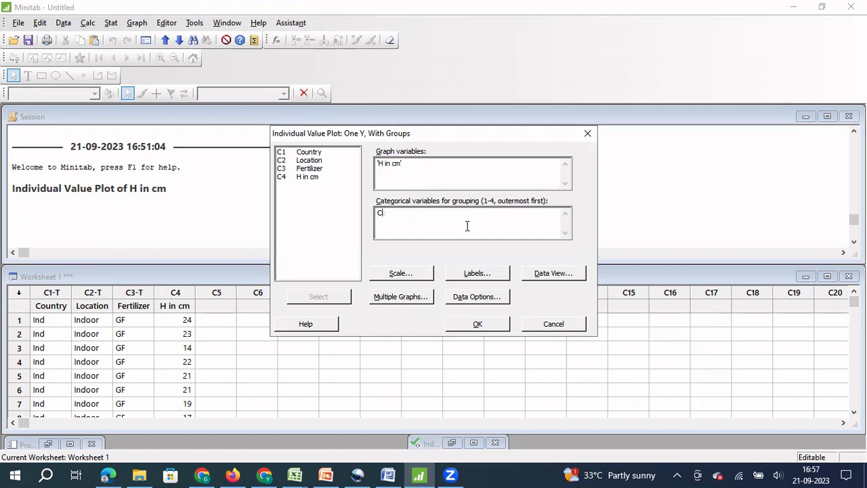
# Step: Group the new plot by Fertilizer, Country and Location, outermost first, and generate it
pyautogui.doubleClick(319, 169)
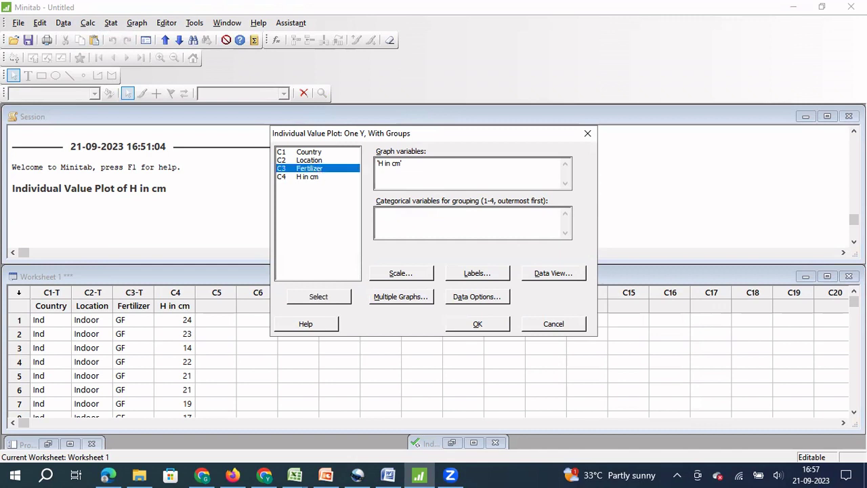
pyautogui.doubleClick(318, 154)
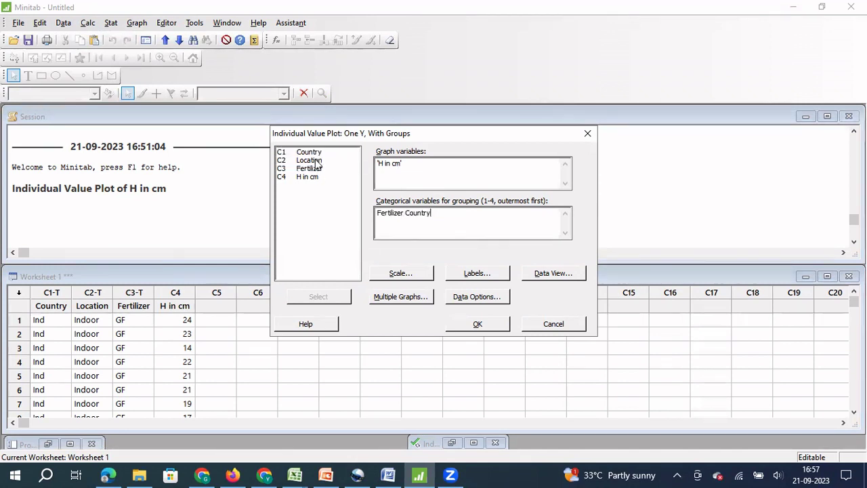
pyautogui.doubleClick(318, 160)
pyautogui.click(478, 325)
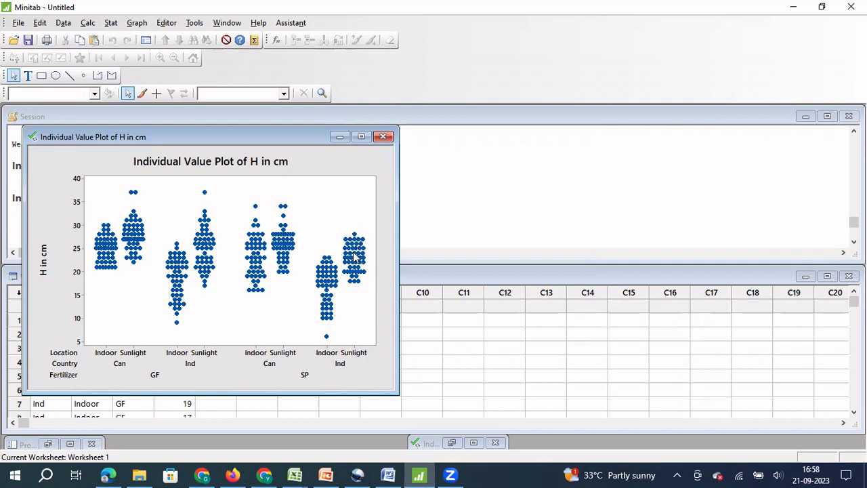
pyautogui.moveTo(358, 246)
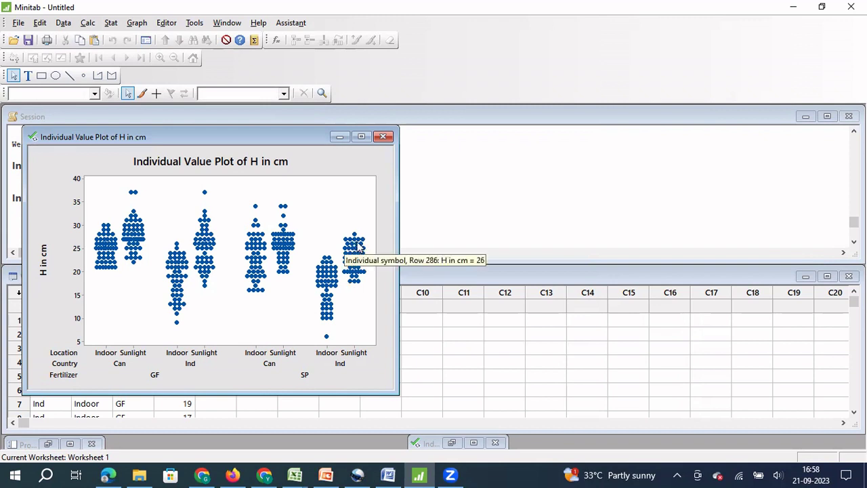